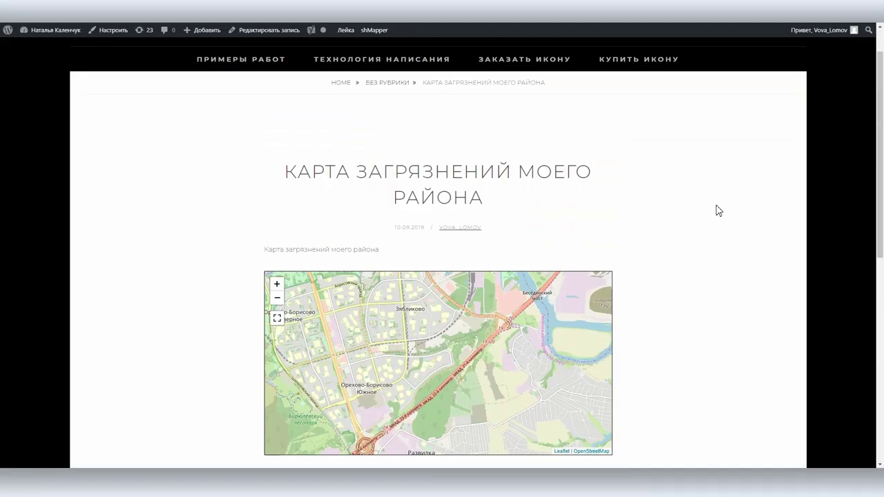
- Open the map "Карта загрязнений моего района" for editing in the shMapper map list
{"action": "key", "text": "ctrl+w"}
{"action": "left_click", "coordinate": [87, 184]}
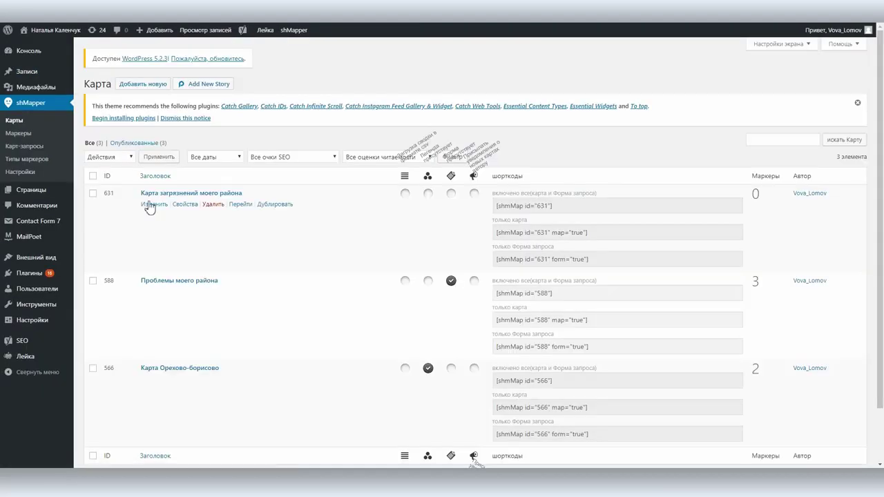
{"action": "left_click", "coordinate": [147, 205]}
{"action": "scroll", "coordinate": [740, 212], "scroll_direction": "down", "scroll_amount": 10}
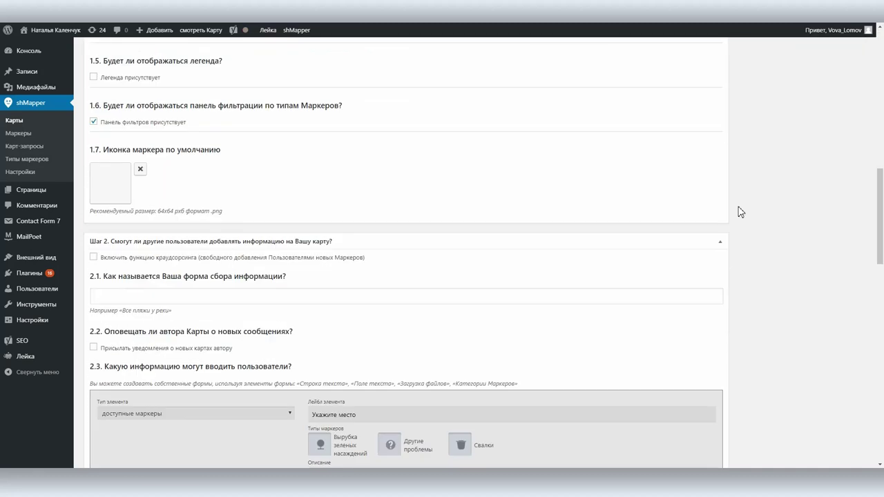
- Enable crowdsourcing for the map and title its information form "Оставляйте свои метки загрязнений"
{"action": "left_click", "coordinate": [94, 259]}
{"action": "left_click", "coordinate": [122, 295]}
{"action": "type", "text": "Оставля"}
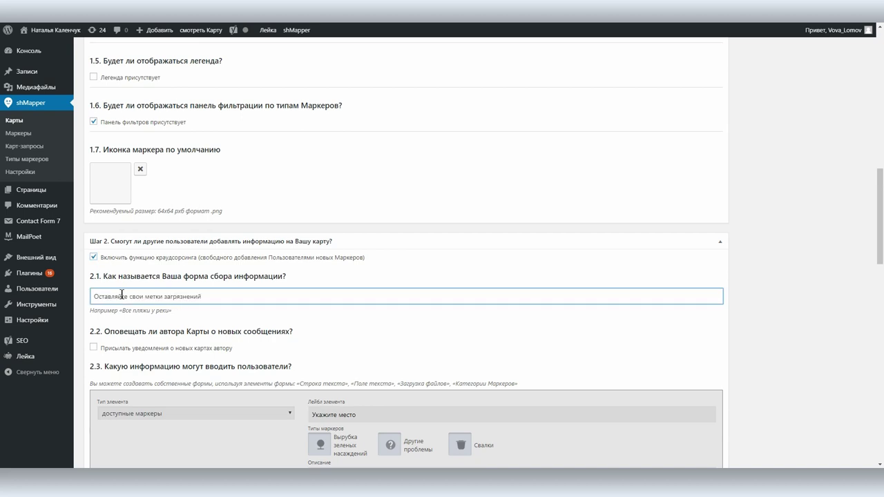
{"action": "type", "text": "йте свои метки загрязнений"}
{"action": "left_click", "coordinate": [297, 322]}
- Allow the marker types "Вырубка зеленых насаждений", "Другие проблемы" and "Свалки" in the form and update the map
{"action": "scroll", "coordinate": [307, 319], "scroll_direction": "down", "scroll_amount": 2}
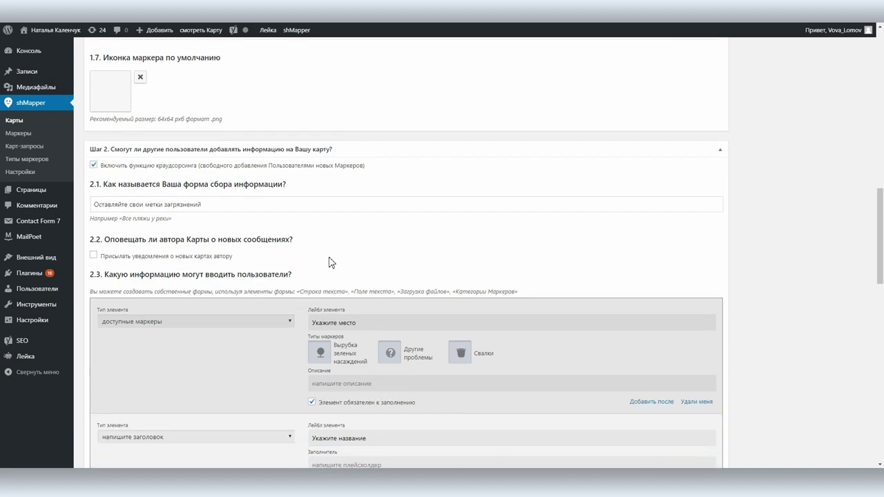
{"action": "scroll", "coordinate": [330, 262], "scroll_direction": "down", "scroll_amount": 2}
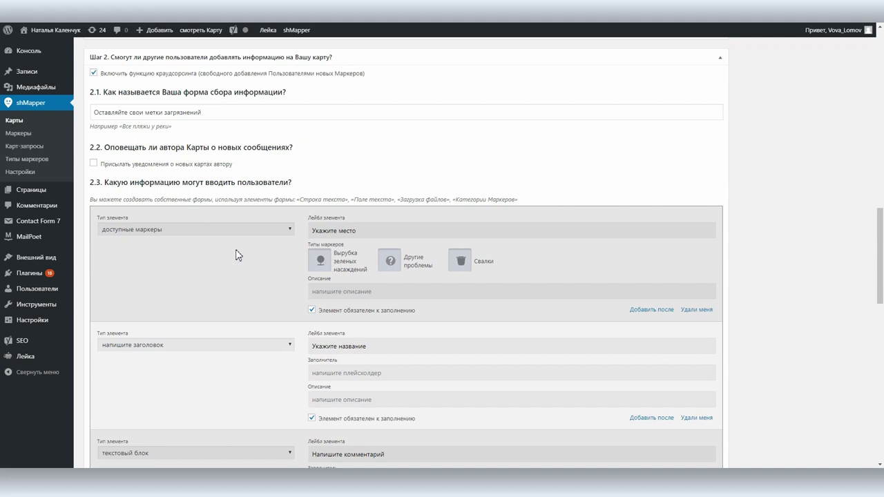
{"action": "left_click", "coordinate": [320, 260]}
{"action": "left_click", "coordinate": [390, 261]}
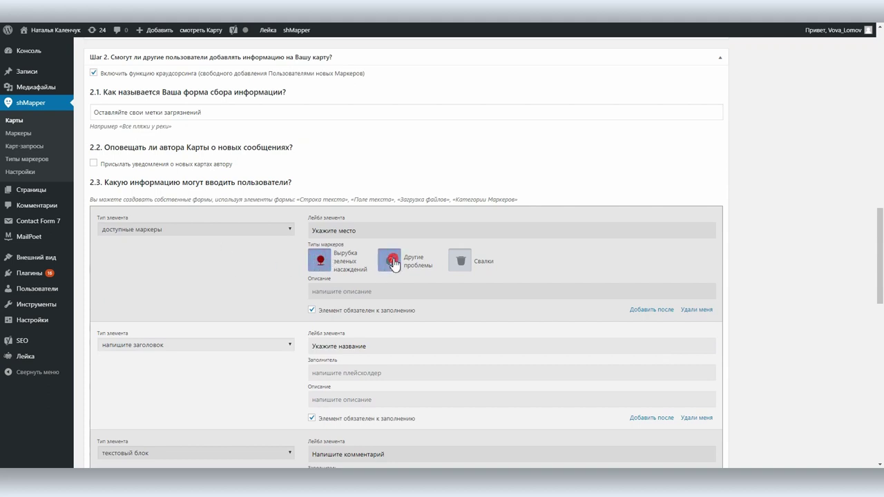
{"action": "left_click", "coordinate": [462, 260]}
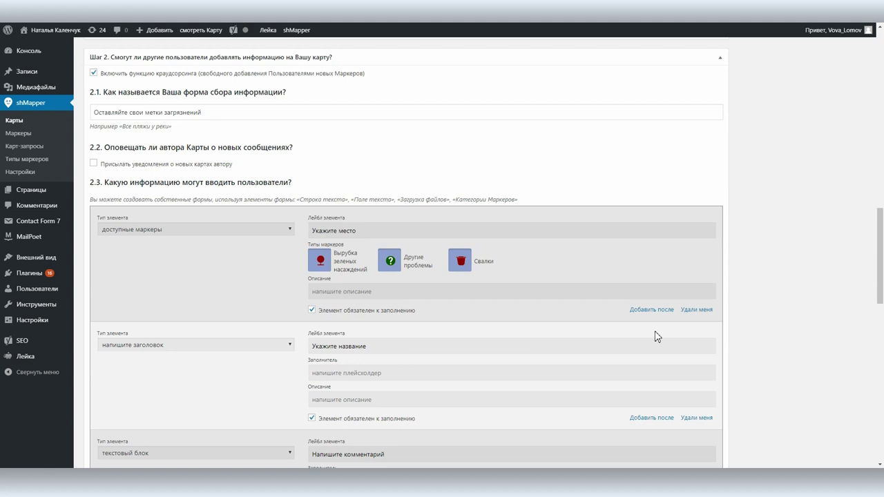
{"action": "scroll", "coordinate": [791, 364], "scroll_direction": "up", "scroll_amount": 12}
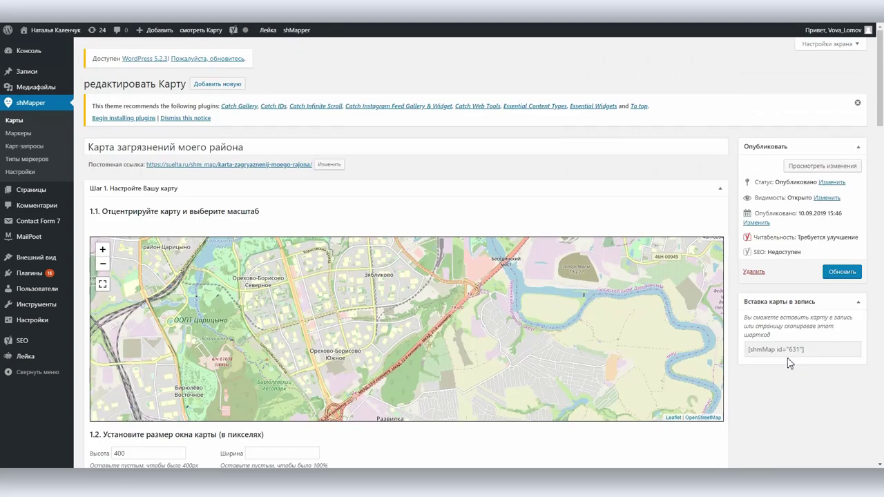
{"action": "left_click", "coordinate": [840, 273]}
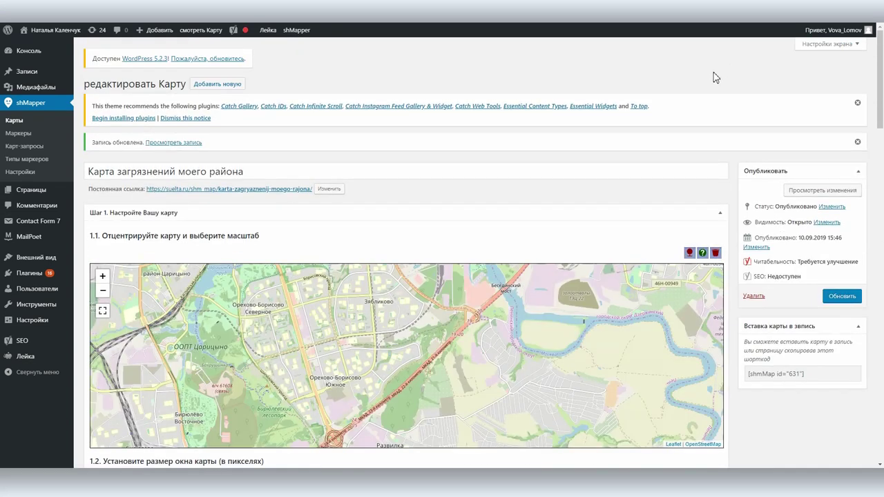
- On the published map page, place a "Другие проблемы" marker from the submission form beside building 42 к1
{"action": "left_click", "coordinate": [36, 20]}
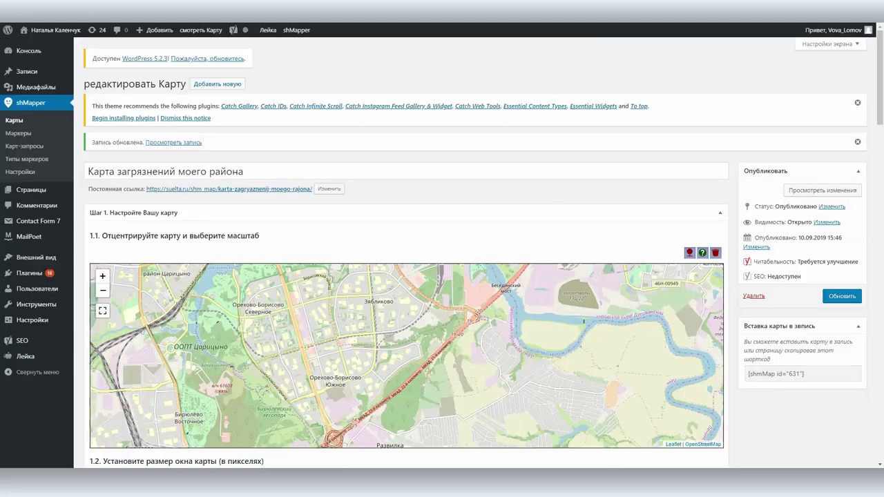
{"action": "scroll", "coordinate": [388, 238], "scroll_direction": "down", "scroll_amount": 9}
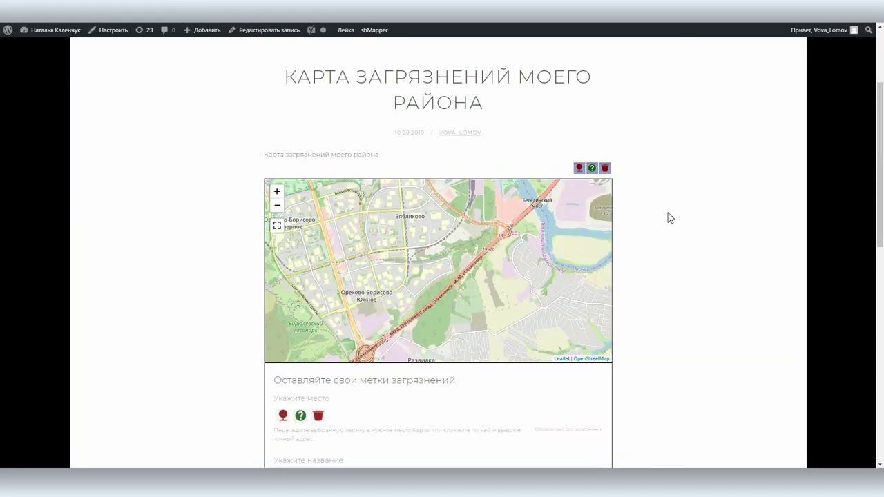
{"action": "scroll", "coordinate": [667, 216], "scroll_direction": "down", "scroll_amount": 2}
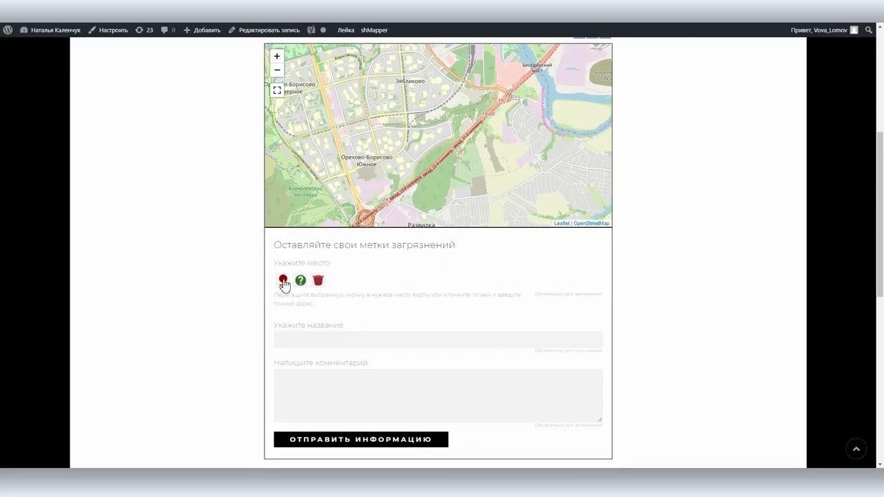
{"action": "mouse_move", "coordinate": [300, 283]}
{"action": "left_mouse_down"}
{"action": "mouse_move", "coordinate": [424, 304]}
{"action": "mouse_move", "coordinate": [424, 108]}
{"action": "mouse_move", "coordinate": [399, 107]}
{"action": "left_mouse_up"}
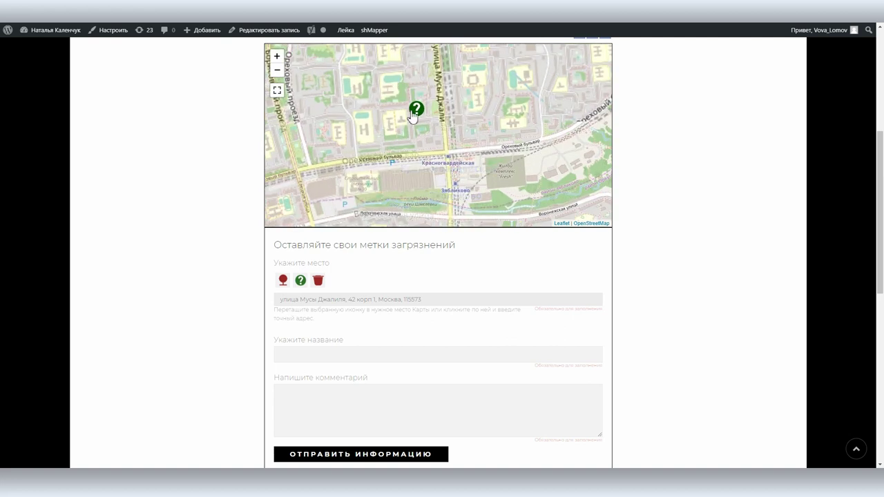
{"action": "mouse_move", "coordinate": [473, 168]}
{"action": "left_mouse_down"}
{"action": "mouse_move", "coordinate": [441, 107]}
{"action": "mouse_move", "coordinate": [495, 134]}
{"action": "mouse_move", "coordinate": [466, 96]}
{"action": "left_mouse_up"}
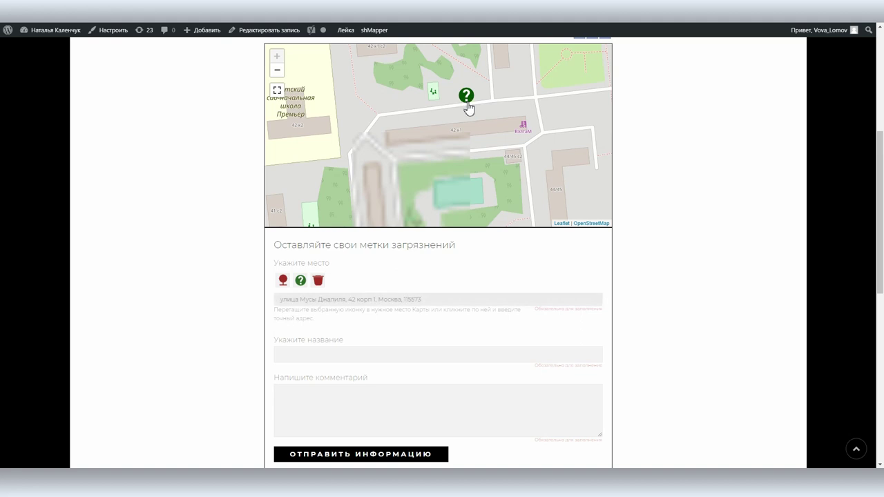
- Submit the marker request with the title "Автохлам" and a comment beginning "Стоит три машины"
{"action": "left_click", "coordinate": [317, 352]}
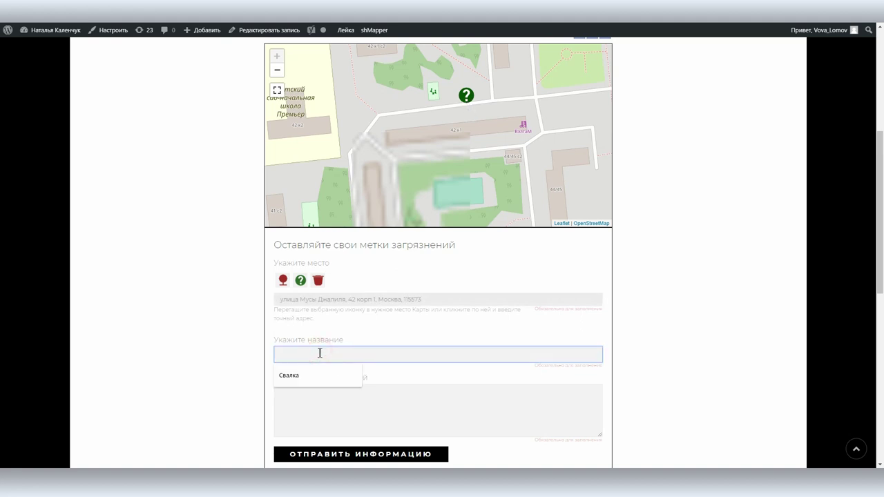
{"action": "type", "text": "A"}
{"action": "left_click", "coordinate": [321, 402]}
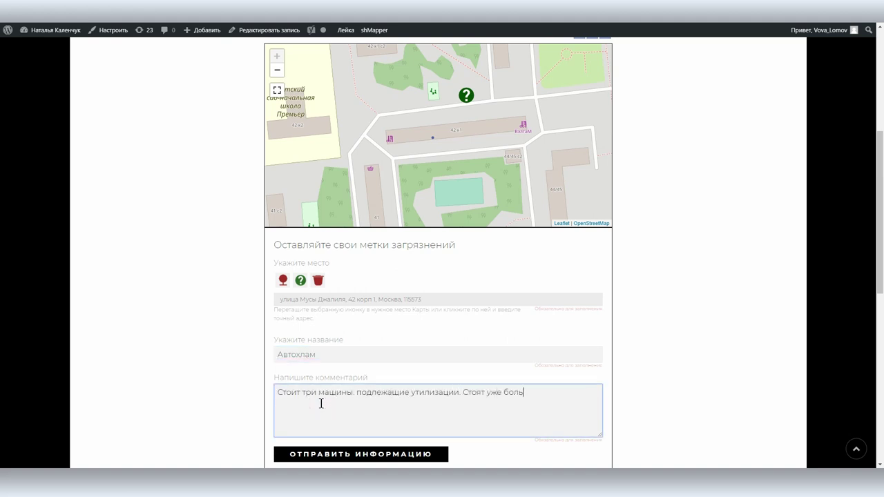
{"action": "left_click", "coordinate": [339, 454]}
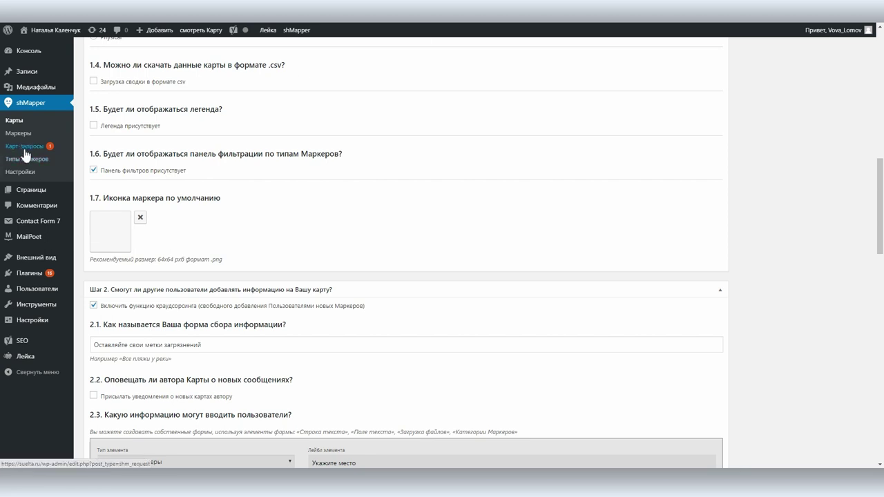
- Approve the "Автохлам" map request and check its marker on the reloaded published map
{"action": "left_click", "coordinate": [25, 147]}
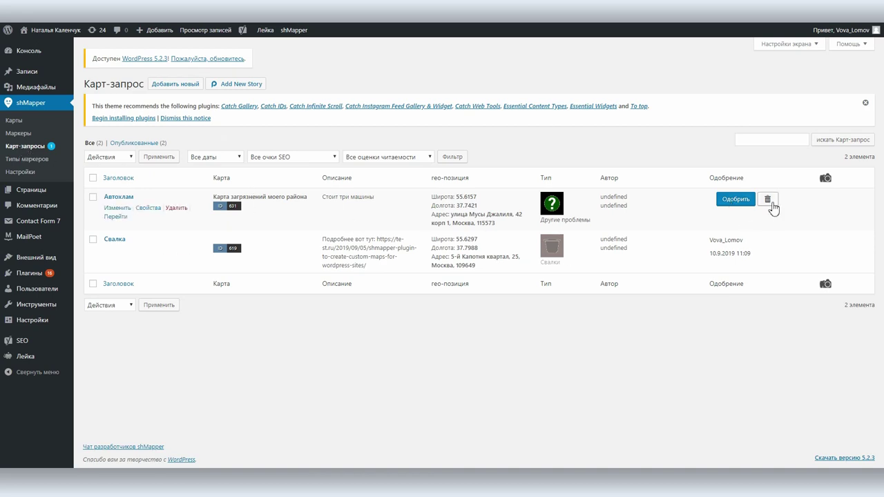
{"action": "left_click", "coordinate": [737, 199]}
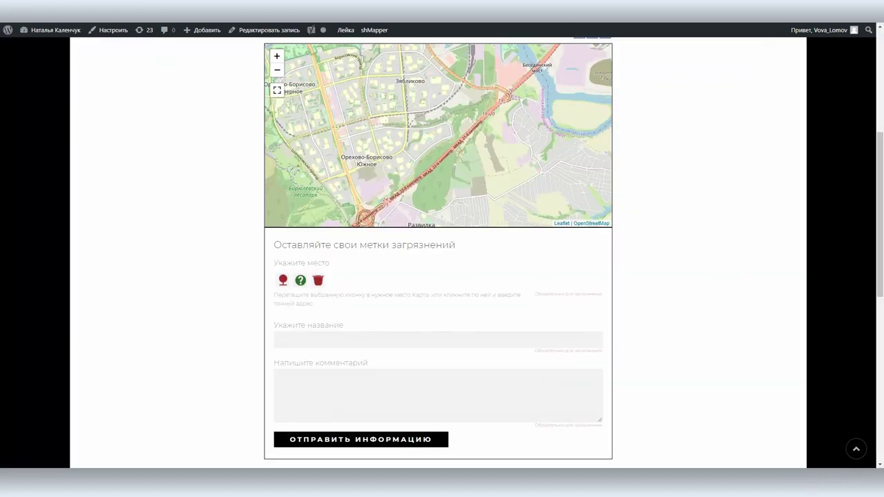
{"action": "key", "text": "F5"}
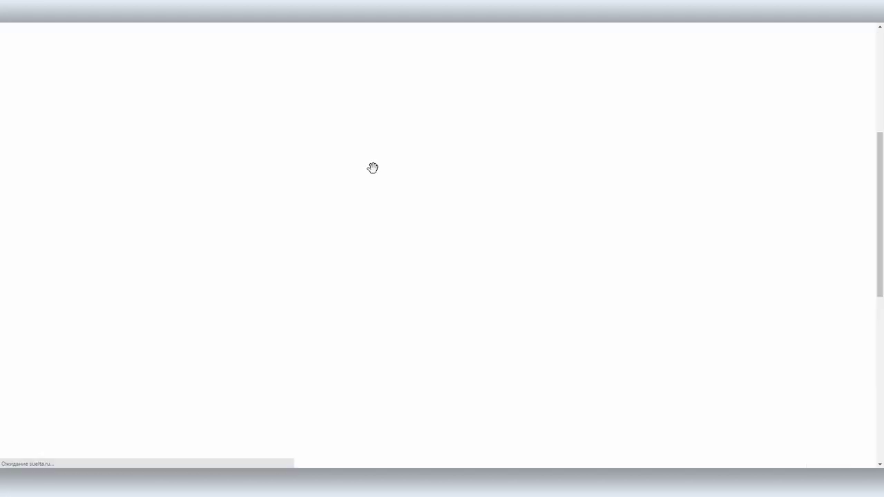
{"action": "scroll", "coordinate": [488, 115], "scroll_direction": "up", "scroll_amount": 3}
{"action": "scroll", "coordinate": [441, 154], "scroll_direction": "up", "scroll_amount": 3}
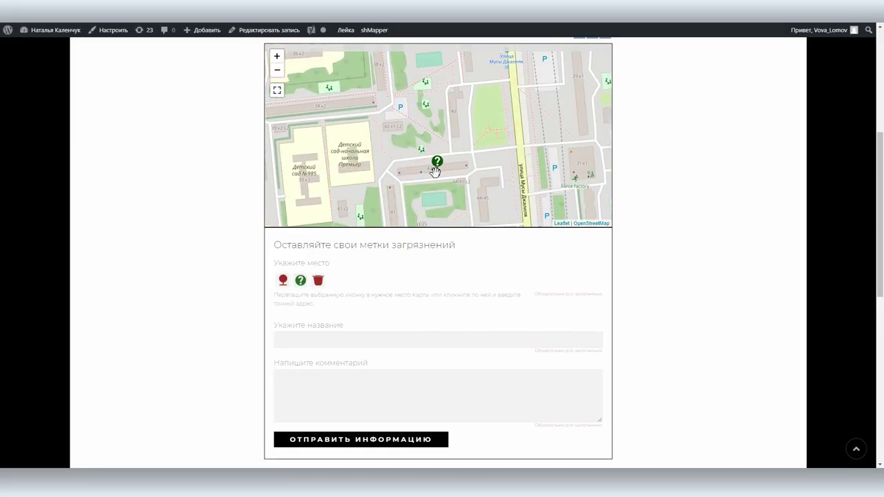
{"action": "left_click", "coordinate": [441, 155]}
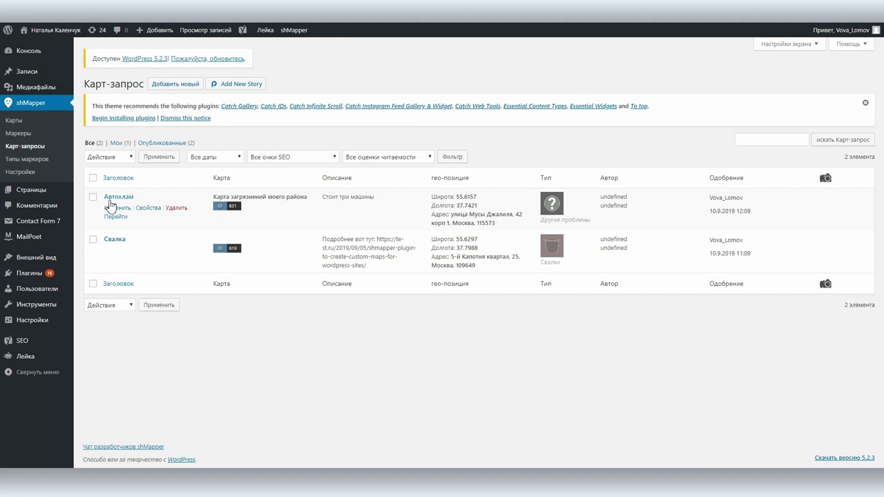
- Select the "Автохлам" request and view the bulk actions available for it
{"action": "left_click", "coordinate": [94, 198]}
{"action": "left_click", "coordinate": [115, 157]}
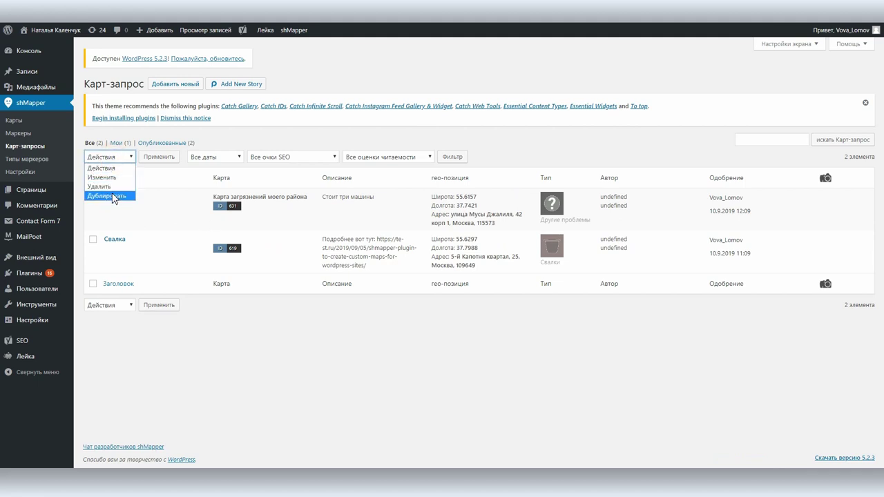
{"action": "left_click", "coordinate": [246, 137]}
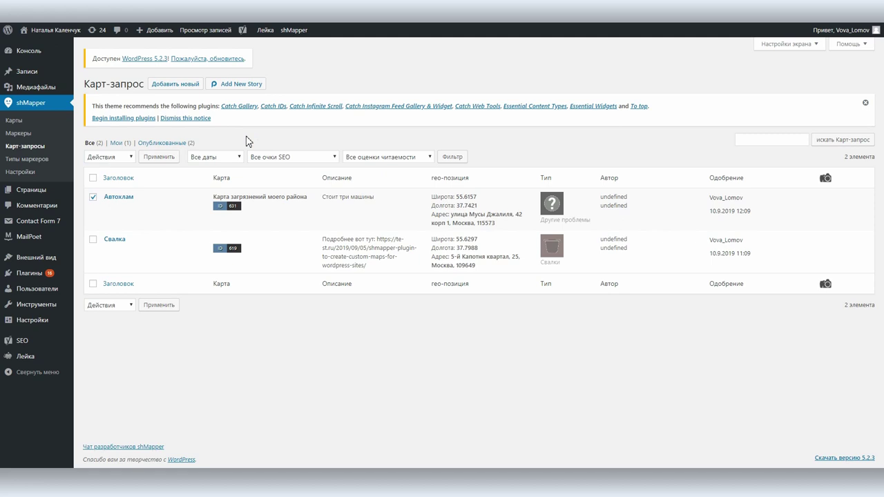
- Open the "Автохлам" marker for editing and add the line "Или четыре" to its description
{"action": "left_click", "coordinate": [19, 133]}
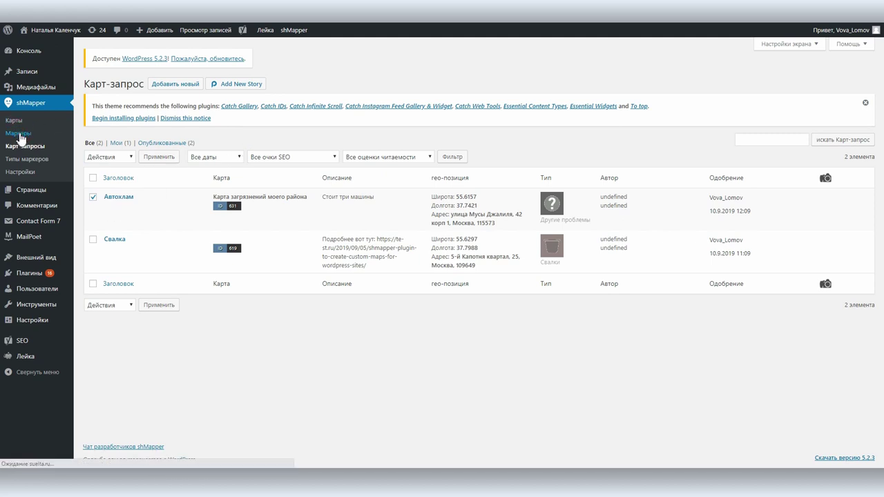
{"action": "scroll", "coordinate": [302, 239], "scroll_direction": "down", "scroll_amount": 1}
{"action": "scroll", "coordinate": [301, 239], "scroll_direction": "up", "scroll_amount": 1}
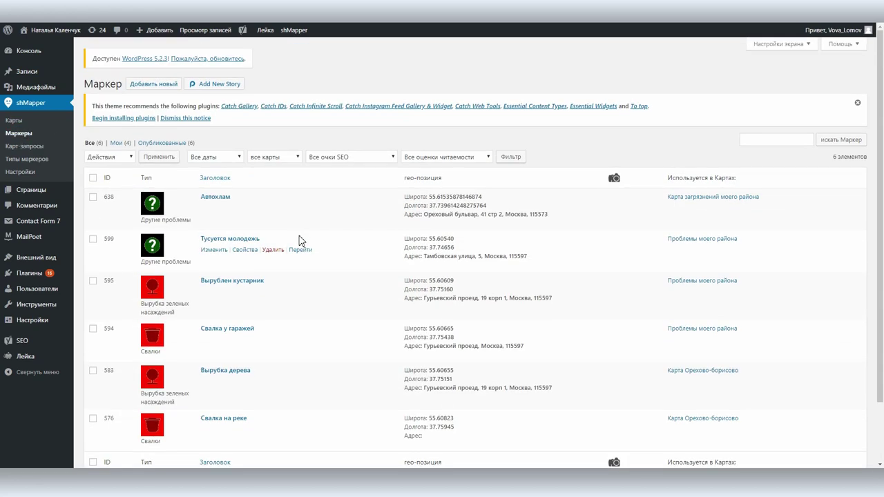
{"action": "left_click", "coordinate": [209, 205]}
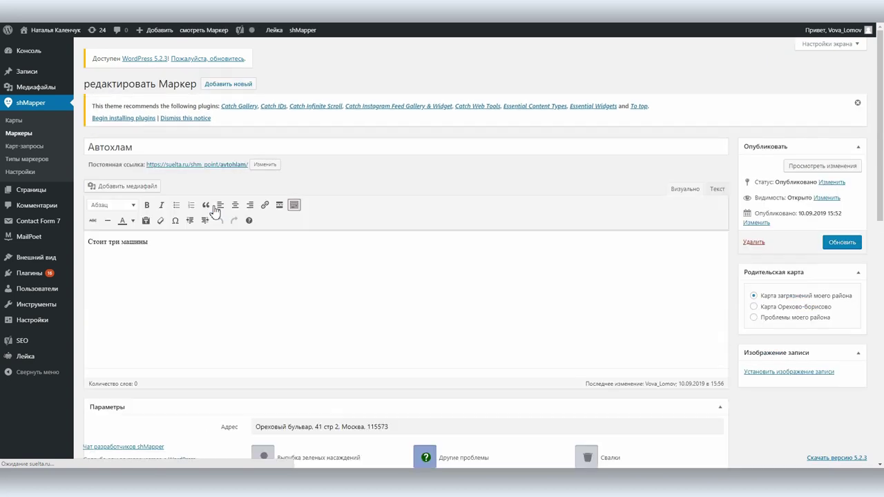
{"action": "left_click", "coordinate": [312, 263]}
{"action": "key", "text": "Return"}
{"action": "type", "text": "Или четыре"}
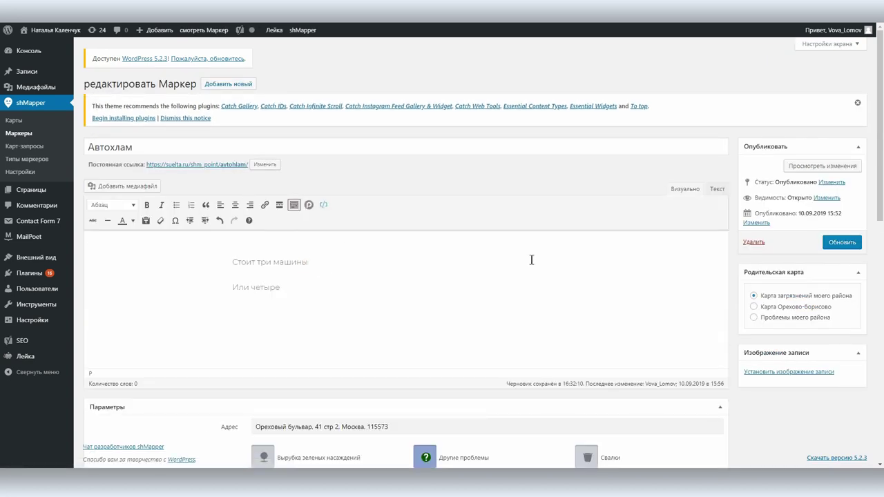
- Make the word "три" in the marker description bold
{"action": "double_click", "coordinate": [262, 263]}
{"action": "left_click", "coordinate": [146, 205]}
{"action": "left_click", "coordinate": [301, 266]}
- Link the word "три" to the copied te-st.ru shmapper-plugin-to-create-custom-maps-for-wordpress-sites article and update the marker
{"action": "double_click", "coordinate": [281, 262]}
{"action": "double_click", "coordinate": [263, 263]}
{"action": "left_click", "coordinate": [264, 206]}
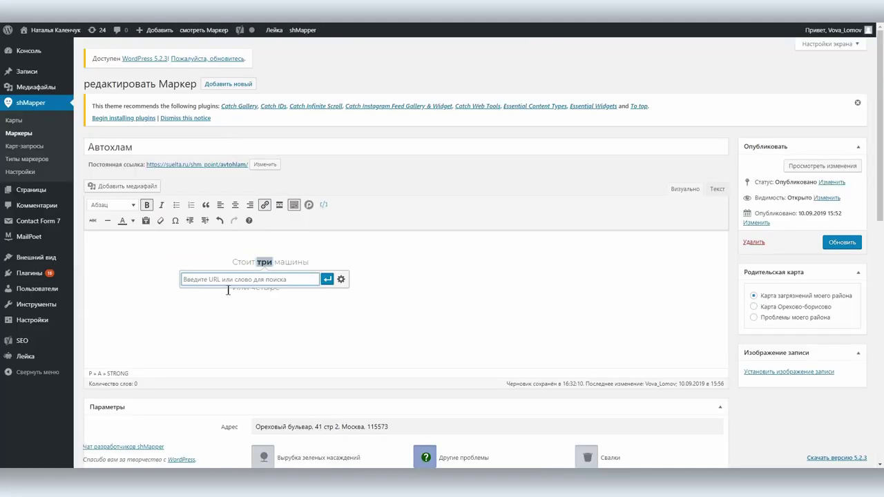
{"action": "key", "text": "ctrl+v"}
{"action": "left_click", "coordinate": [327, 279]}
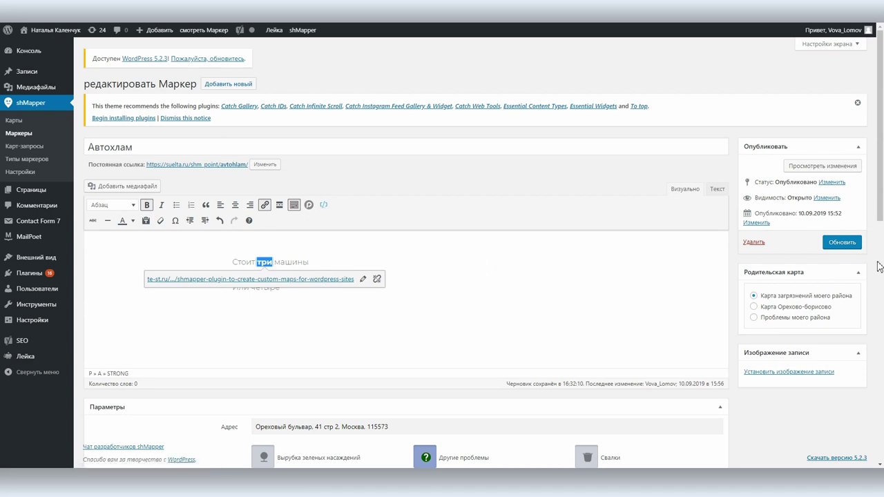
{"action": "left_click", "coordinate": [842, 241]}
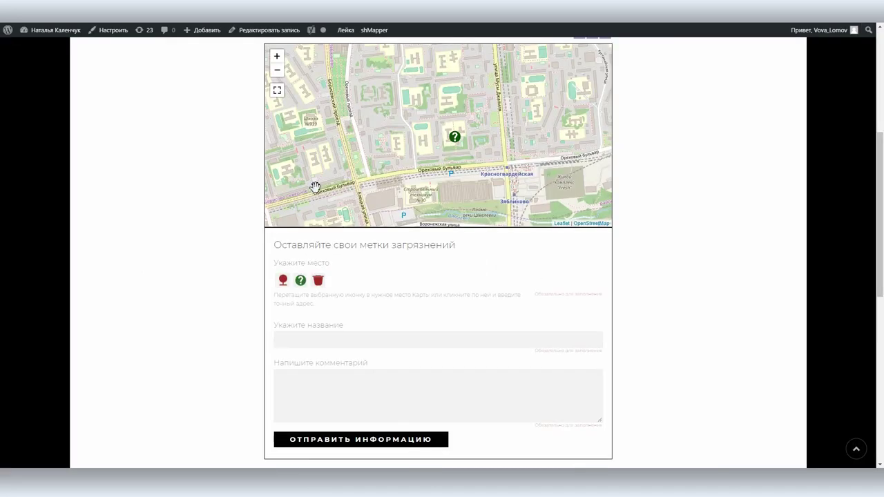
- Check the edited "Автохлам" marker's description on the published map and follow the link on "три"
{"action": "scroll", "coordinate": [439, 166], "scroll_direction": "down", "scroll_amount": 2}
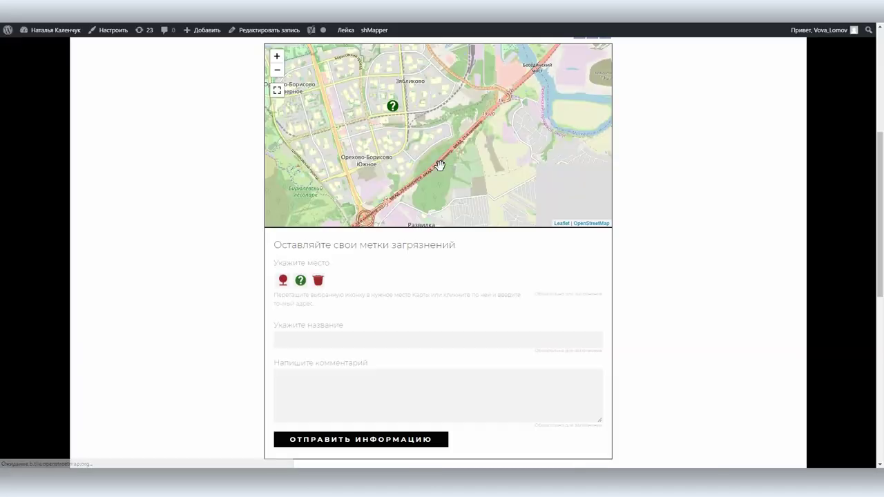
{"action": "left_click", "coordinate": [392, 107]}
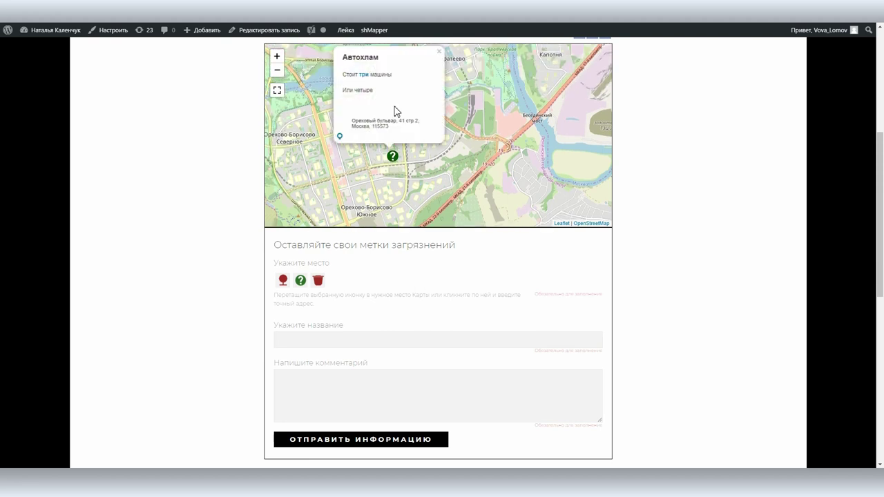
{"action": "left_click", "coordinate": [363, 74]}
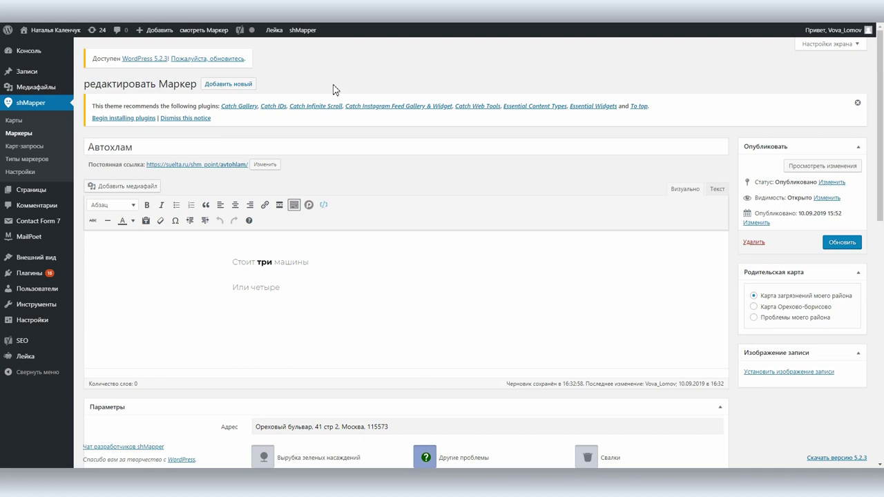
- Review the shMapper plugin settings, trying the captcha option for the form and switching it off again
{"action": "left_click", "coordinate": [26, 172]}
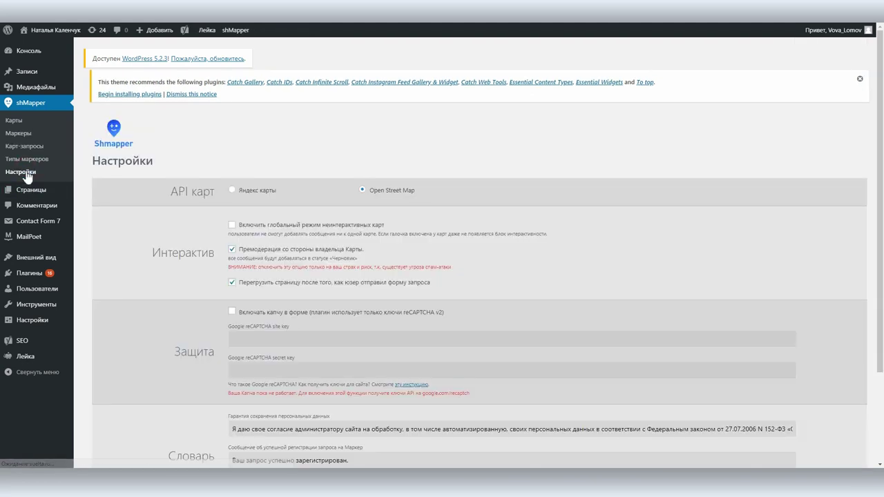
{"action": "scroll", "coordinate": [162, 235], "scroll_direction": "down", "scroll_amount": 3}
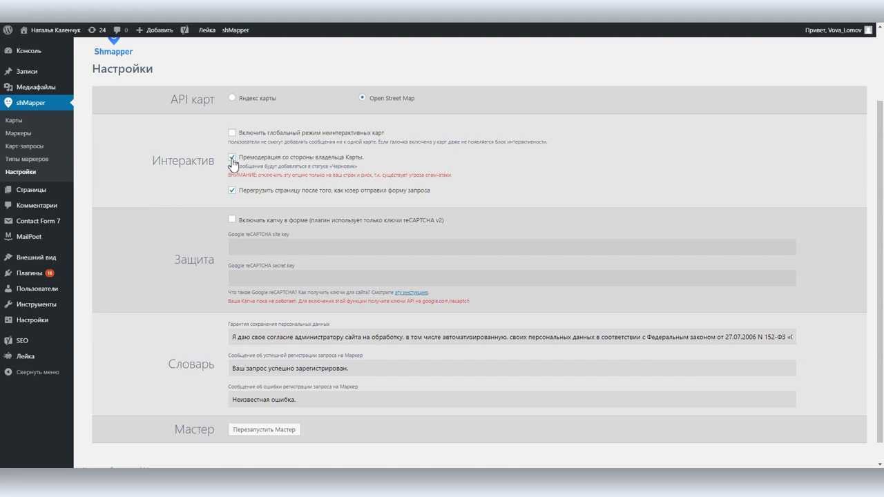
{"action": "left_click", "coordinate": [232, 220]}
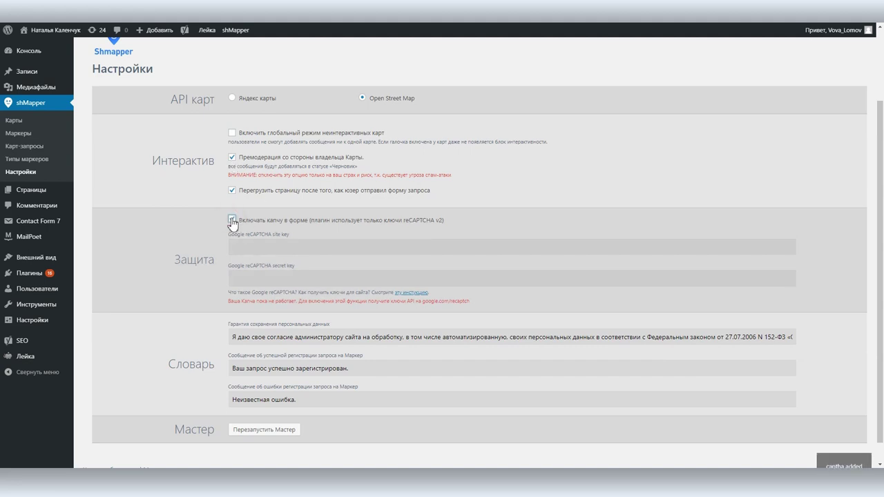
{"action": "left_click", "coordinate": [232, 221]}
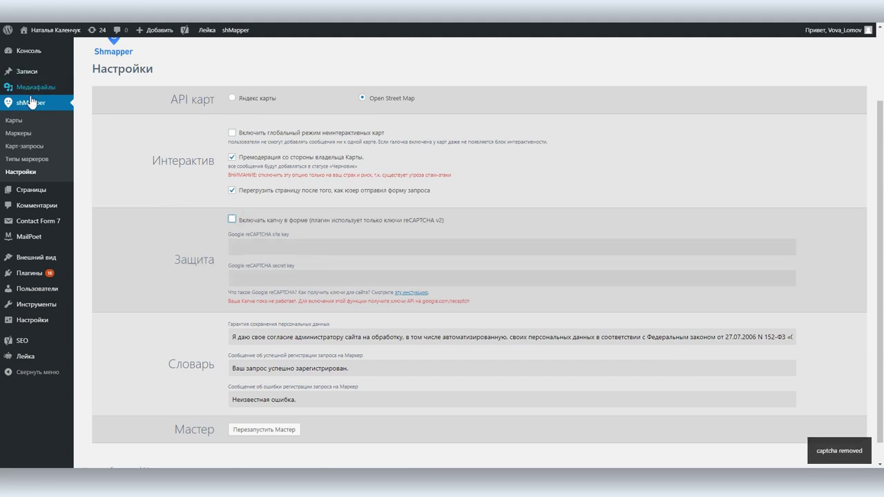
- Open the "Карта загрязнений моего района" map for editing, enable its legend and update the map
{"action": "left_click", "coordinate": [13, 121]}
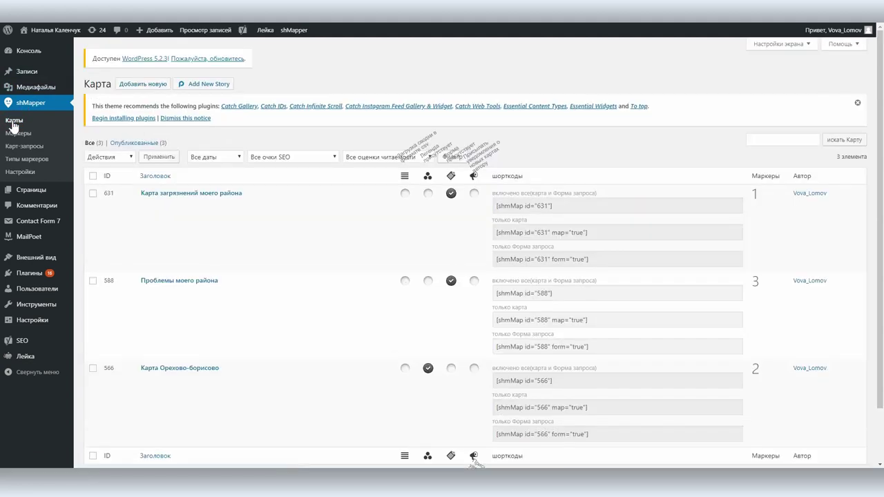
{"action": "left_click", "coordinate": [158, 207]}
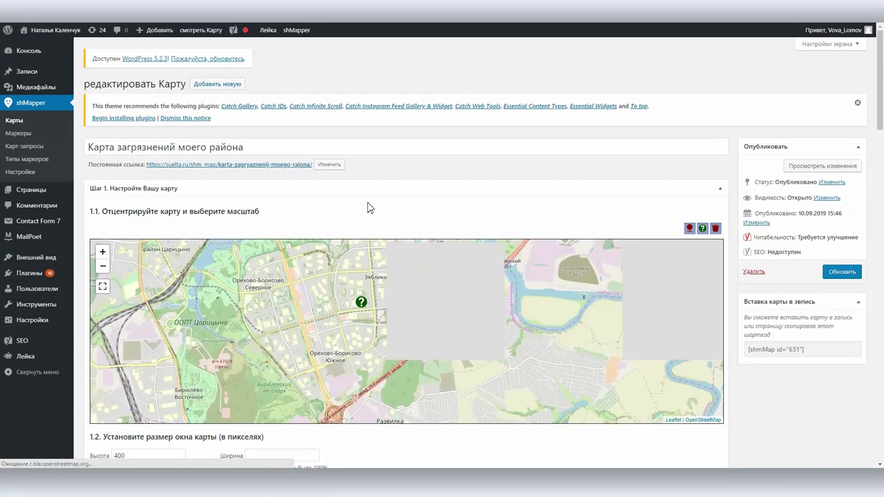
{"action": "scroll", "coordinate": [736, 148], "scroll_direction": "down", "scroll_amount": 9}
{"action": "left_click", "coordinate": [135, 104]}
{"action": "scroll", "coordinate": [759, 214], "scroll_direction": "up", "scroll_amount": 10}
{"action": "left_click", "coordinate": [837, 297]}
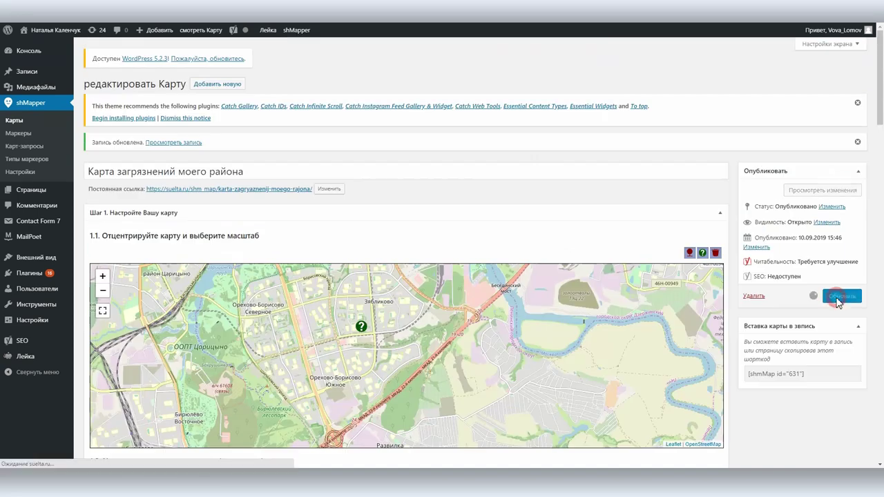
- Check the marker legend below the map on the published post
{"action": "scroll", "coordinate": [553, 194], "scroll_direction": "down", "scroll_amount": 2}
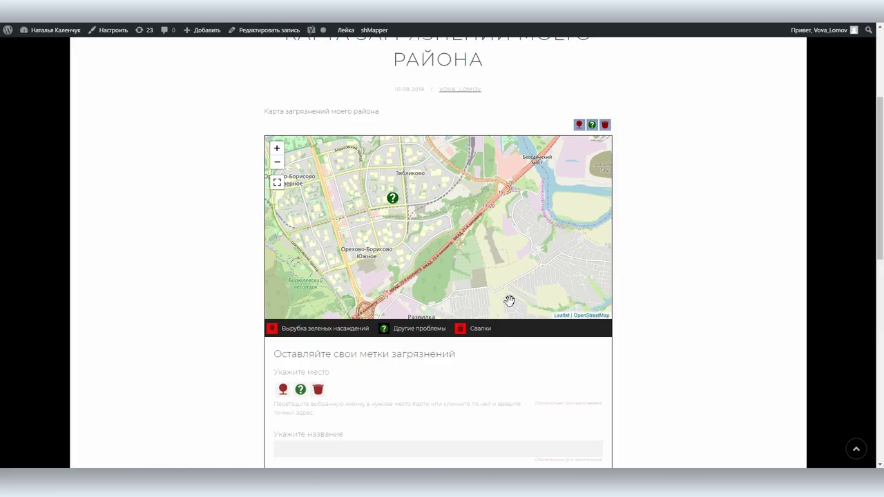
{"action": "scroll", "coordinate": [509, 300], "scroll_direction": "up", "scroll_amount": 1}
{"action": "scroll", "coordinate": [637, 215], "scroll_direction": "down", "scroll_amount": 2}
{"action": "scroll", "coordinate": [637, 215], "scroll_direction": "up", "scroll_amount": 2}
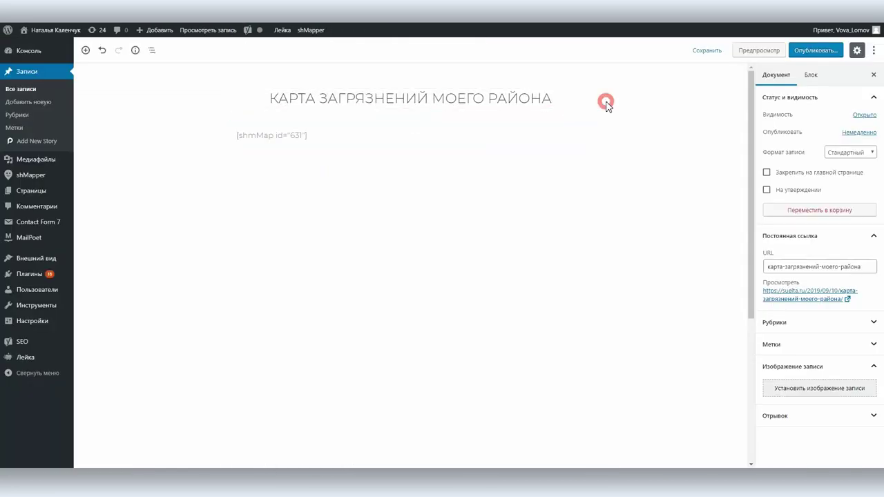
- Try an H2 heading block above the map shortcode in the post and remove it
{"action": "left_click", "coordinate": [249, 141]}
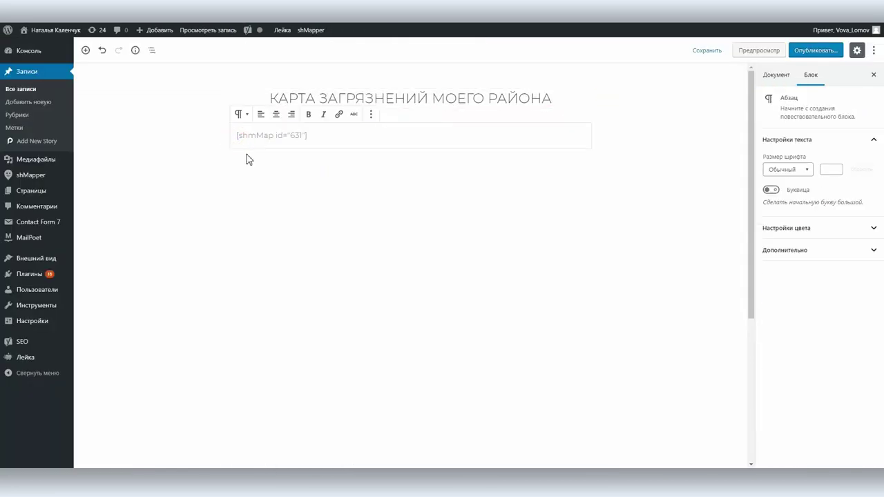
{"action": "left_click", "coordinate": [410, 122]}
{"action": "left_click", "coordinate": [464, 209]}
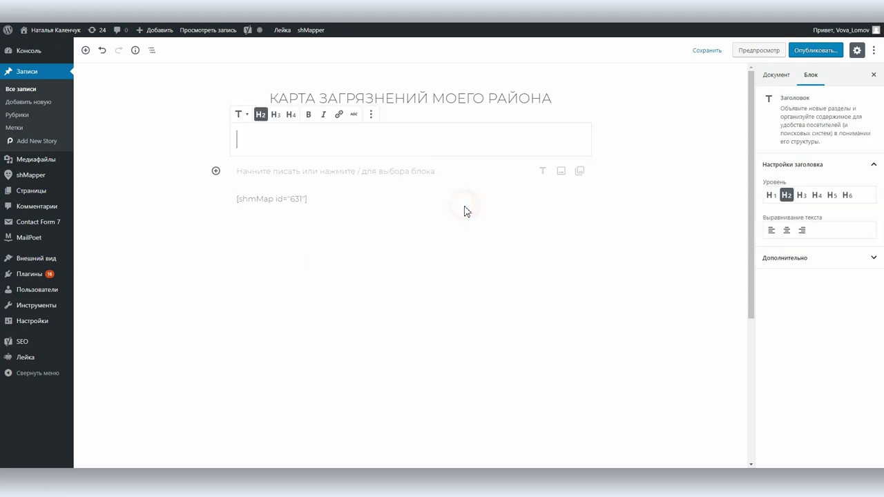
{"action": "left_click", "coordinate": [371, 114]}
{"action": "left_click", "coordinate": [400, 254]}
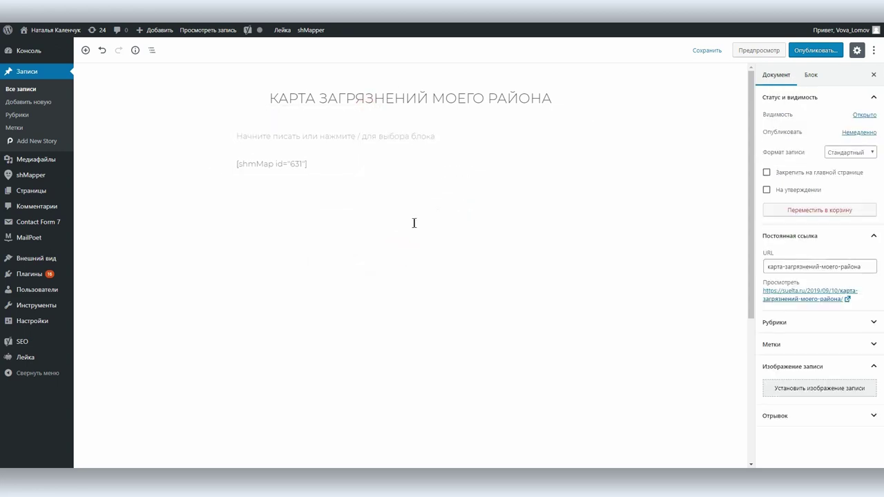
{"action": "left_click", "coordinate": [216, 136]}
{"action": "left_click", "coordinate": [214, 137]}
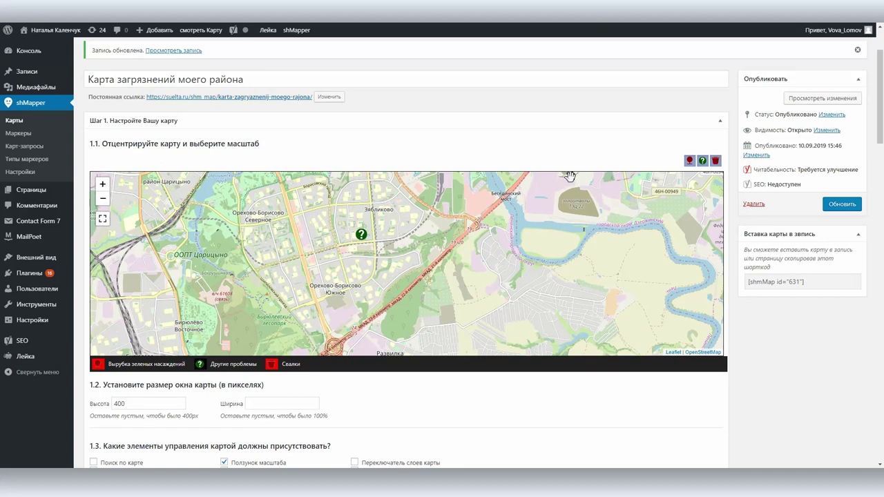
- Disable the legend in the settings of the "Карта загрязнений моего района" map
{"action": "scroll", "coordinate": [569, 178], "scroll_direction": "down", "scroll_amount": 1}
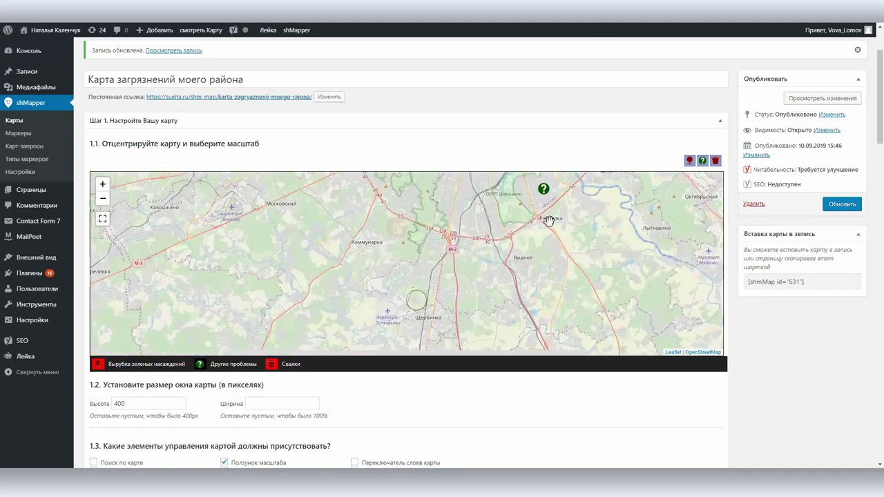
{"action": "scroll", "coordinate": [483, 207], "scroll_direction": "up", "scroll_amount": 3}
{"action": "scroll", "coordinate": [447, 378], "scroll_direction": "down", "scroll_amount": 3}
{"action": "scroll", "coordinate": [447, 379], "scroll_direction": "down", "scroll_amount": 3}
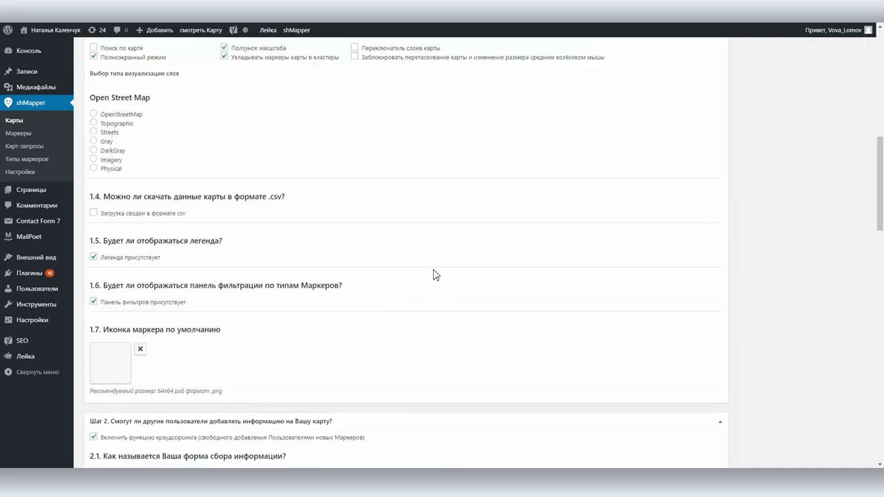
{"action": "left_click", "coordinate": [94, 257]}
- Remove the "Напишите комментарий" text block from the map's submission form and update the map
{"action": "scroll", "coordinate": [554, 238], "scroll_direction": "down", "scroll_amount": 10}
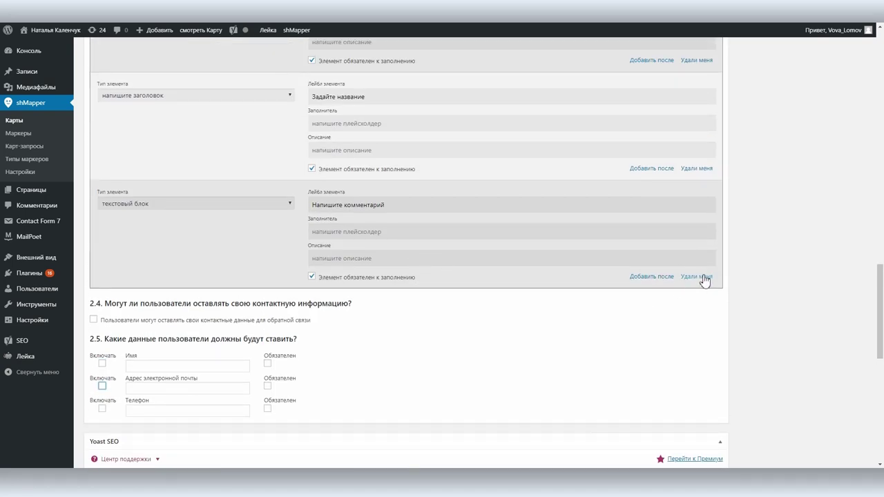
{"action": "left_click", "coordinate": [707, 277]}
{"action": "left_click", "coordinate": [490, 68]}
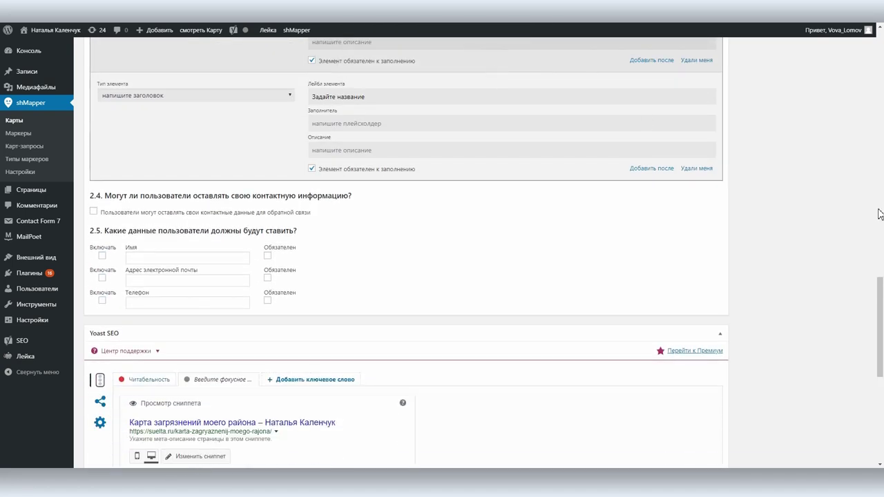
{"action": "scroll", "coordinate": [490, 70], "scroll_direction": "up", "scroll_amount": 20}
{"action": "left_click", "coordinate": [828, 272]}
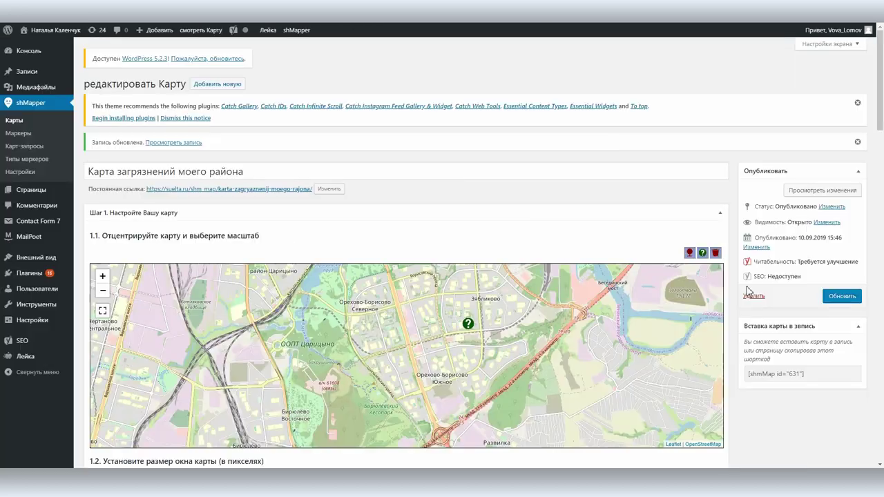
- Add a text block element after "Задайте название" in the submission form and label it "Опишите проблему"
{"action": "scroll", "coordinate": [746, 279], "scroll_direction": "down", "scroll_amount": 15}
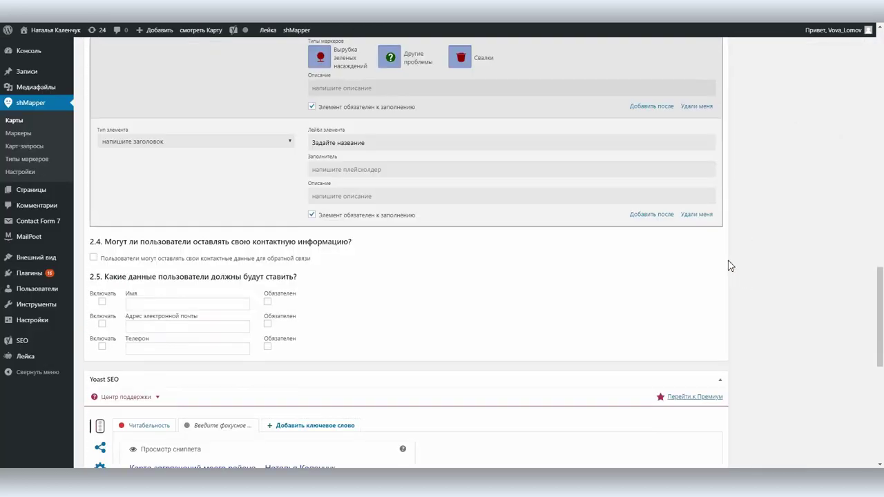
{"action": "left_click", "coordinate": [641, 214]}
{"action": "left_click", "coordinate": [614, 165]}
{"action": "scroll", "coordinate": [595, 222], "scroll_direction": "up", "scroll_amount": 1}
{"action": "left_click", "coordinate": [321, 292]}
{"action": "type", "text": "Опишите проблему"}
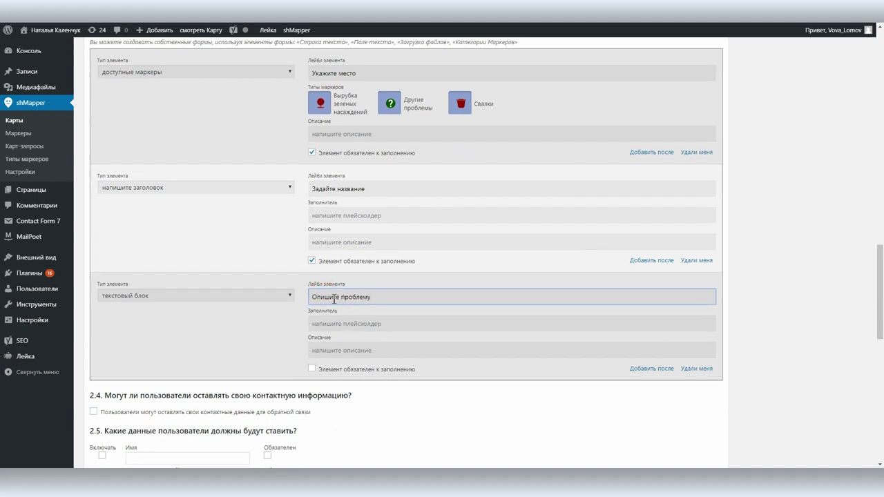
{"action": "triple_click", "coordinate": [474, 384]}
{"action": "left_click", "coordinate": [508, 407]}
- Allow users to leave contact details, including the name and e-mail fields and making the e-mail mandatory
{"action": "scroll", "coordinate": [507, 397], "scroll_direction": "down", "scroll_amount": 2}
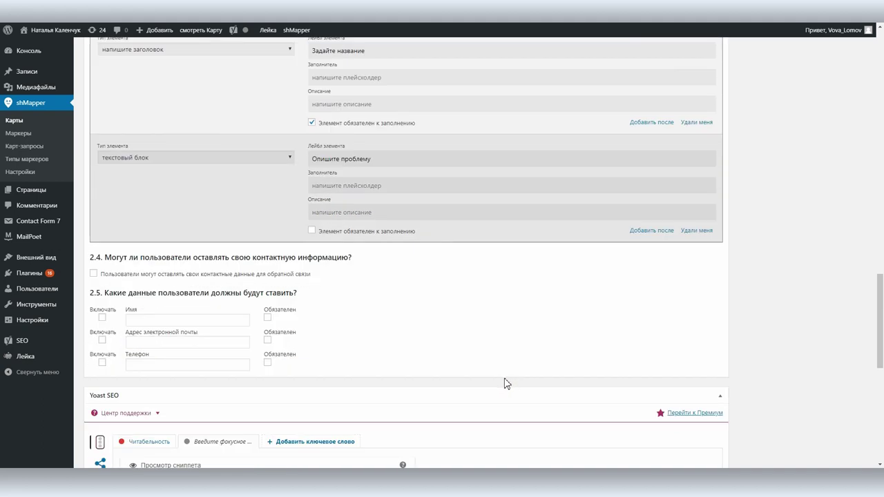
{"action": "left_click", "coordinate": [93, 274]}
{"action": "left_click", "coordinate": [103, 317]}
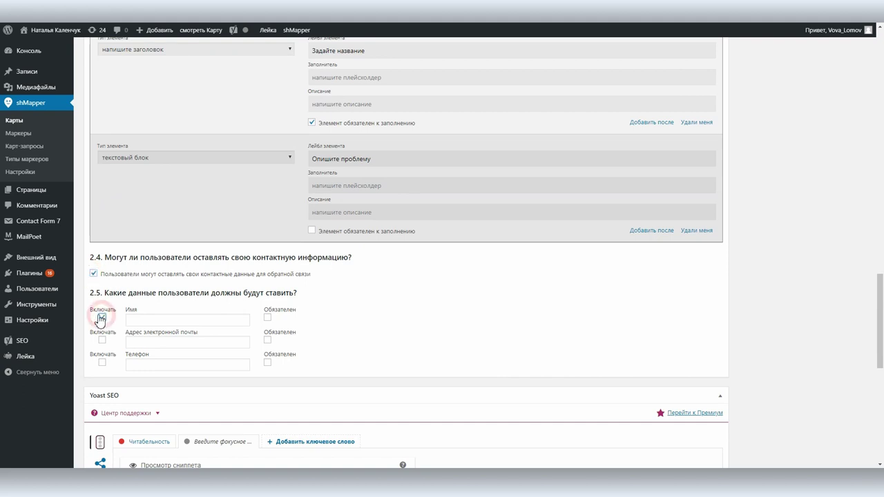
{"action": "left_click", "coordinate": [101, 340]}
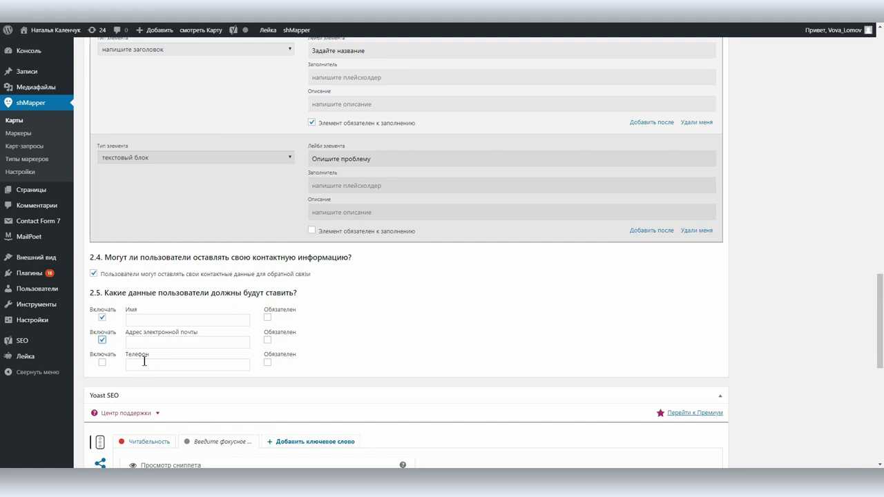
{"action": "left_click", "coordinate": [268, 340]}
- Make the "Опишите проблему" block and the contact name mandatory, and include the phone field
{"action": "scroll", "coordinate": [367, 250], "scroll_direction": "up", "scroll_amount": 1}
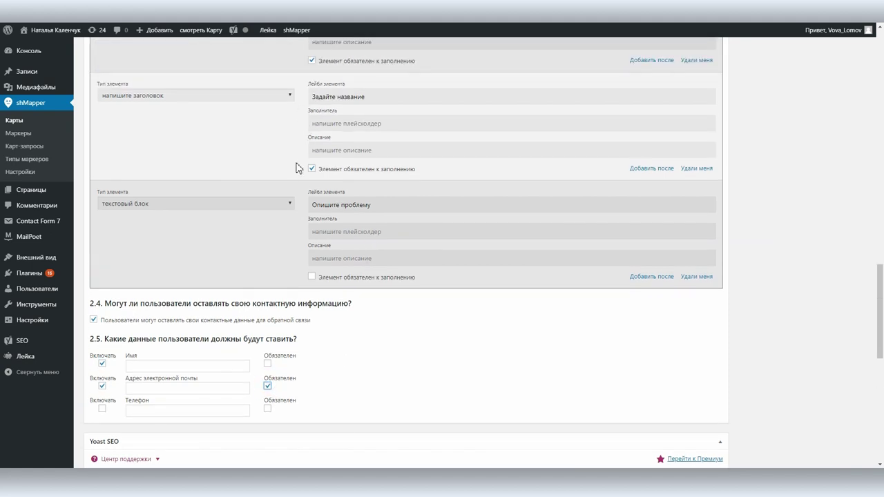
{"action": "left_click", "coordinate": [311, 278]}
{"action": "scroll", "coordinate": [367, 321], "scroll_direction": "down", "scroll_amount": 1}
{"action": "left_click", "coordinate": [267, 317]}
{"action": "left_click", "coordinate": [102, 363]}
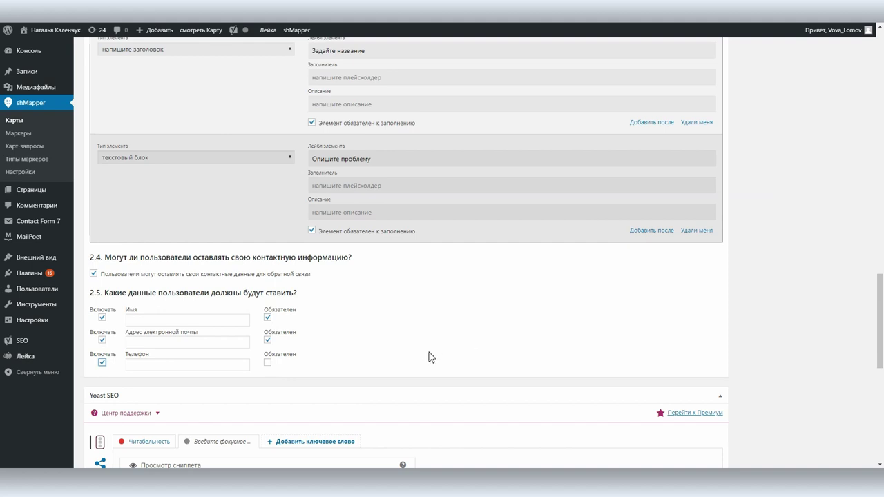
- Update the map and check the revised submission form on the published post
{"action": "scroll", "coordinate": [761, 352], "scroll_direction": "up", "scroll_amount": 15}
{"action": "left_click", "coordinate": [842, 292]}
{"action": "left_click", "coordinate": [43, 23]}
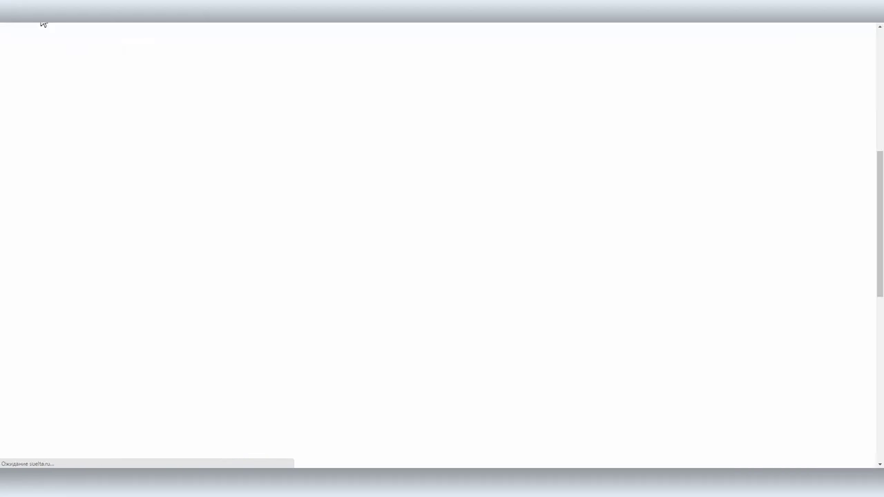
{"action": "scroll", "coordinate": [660, 225], "scroll_direction": "down", "scroll_amount": 2}
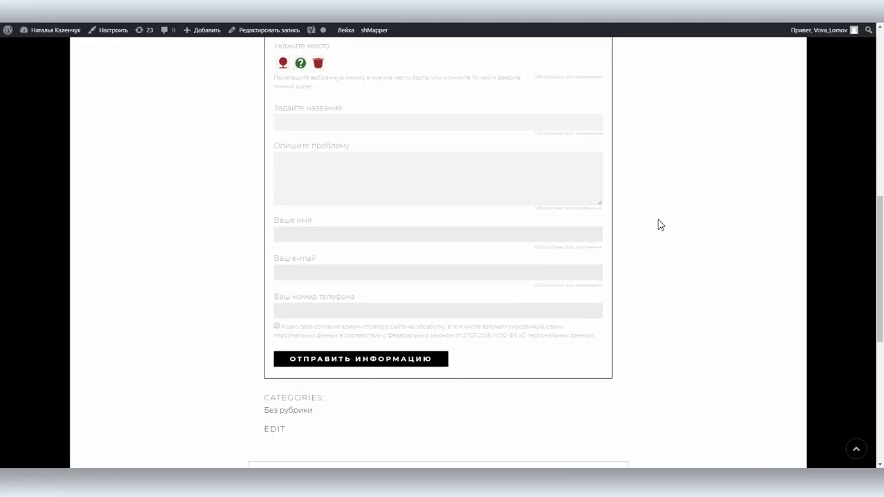
{"action": "scroll", "coordinate": [659, 224], "scroll_direction": "up", "scroll_amount": 1}
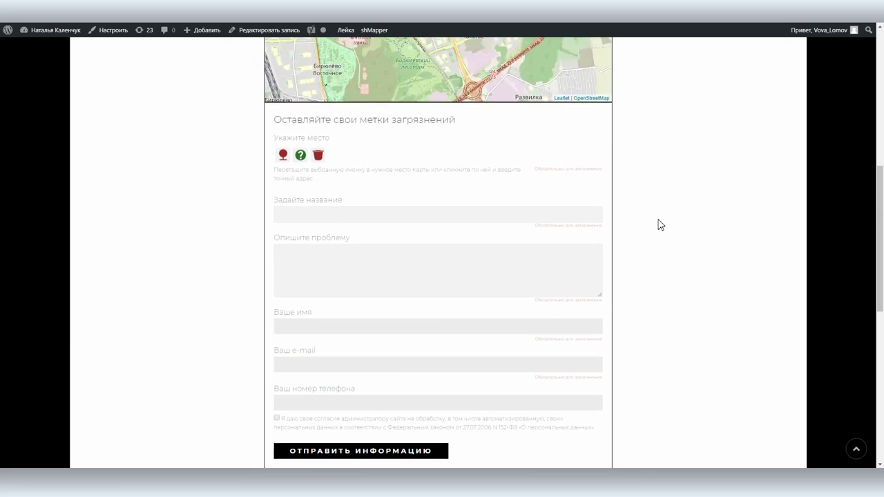